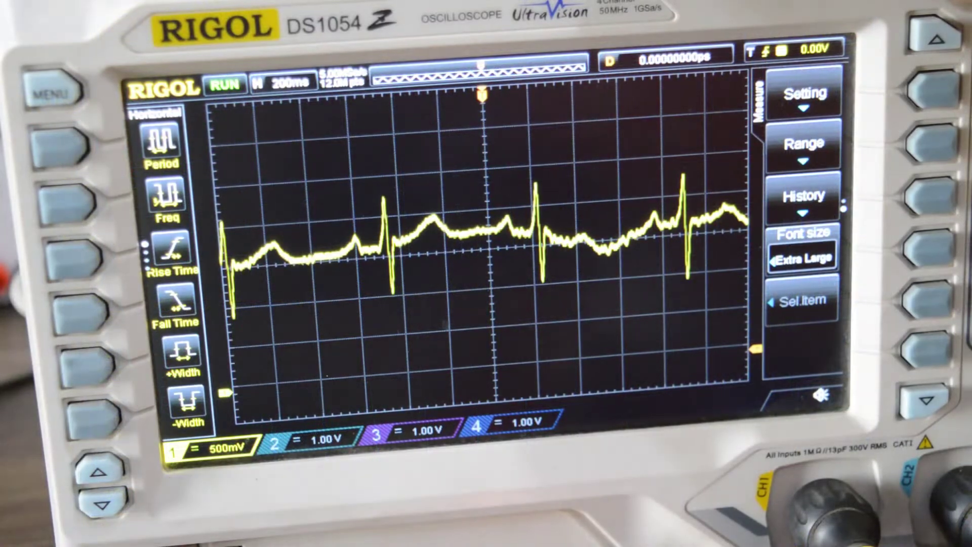
click(66, 203)
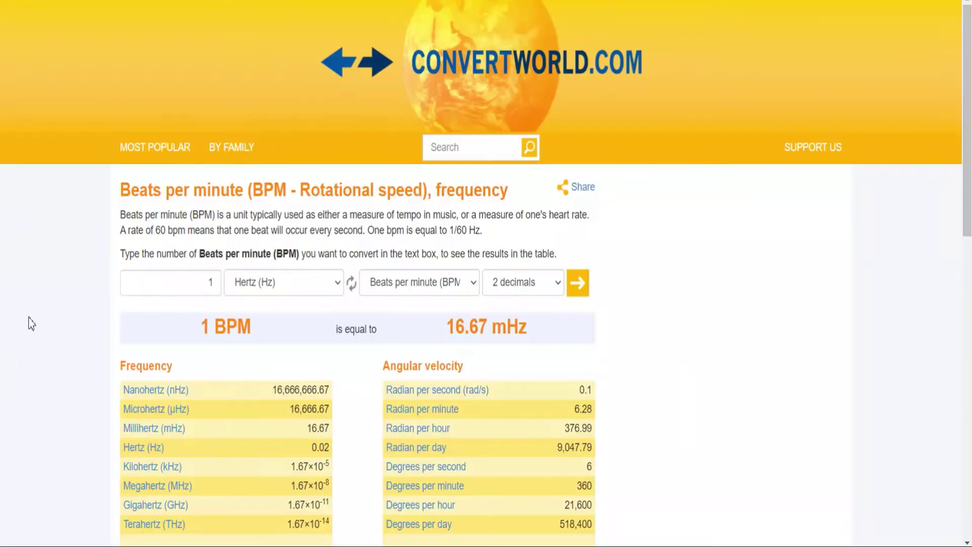
- Convert 1.48 Hz to beats per minute in the frequency converter and highlight the result
click(178, 289)
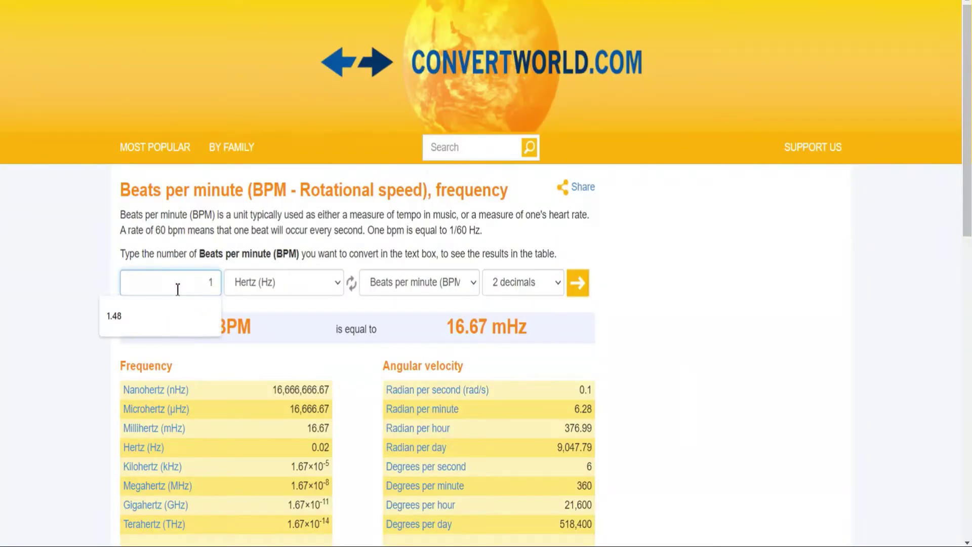
text(1.48)
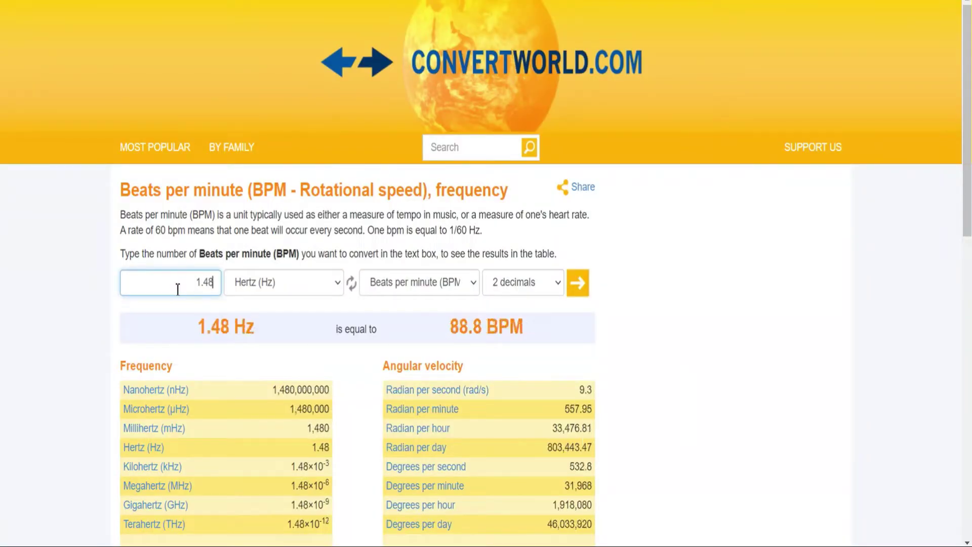
drag(187, 336, 459, 328)
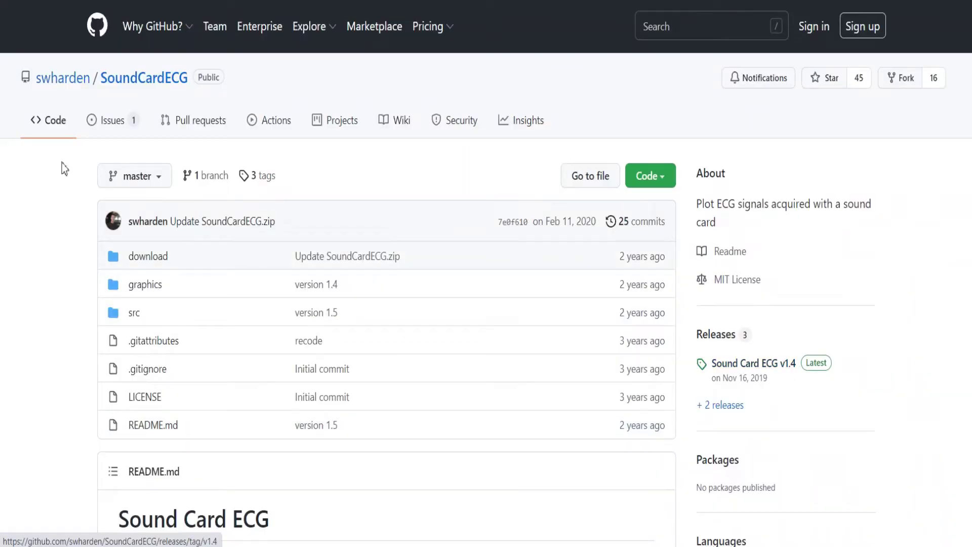
- Download the swharden SoundCardECG repository from GitHub as a ZIP archive
drag(99, 80, 120, 82)
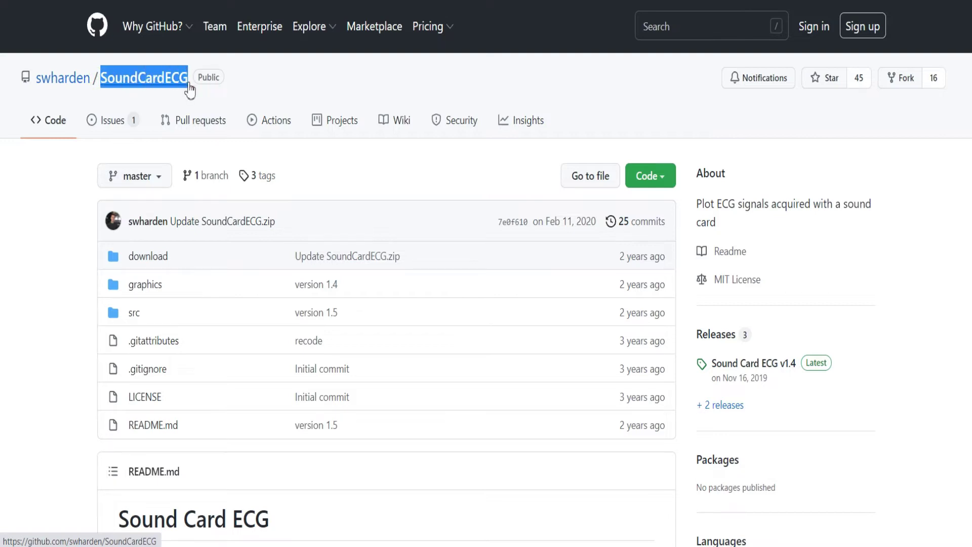
click(335, 86)
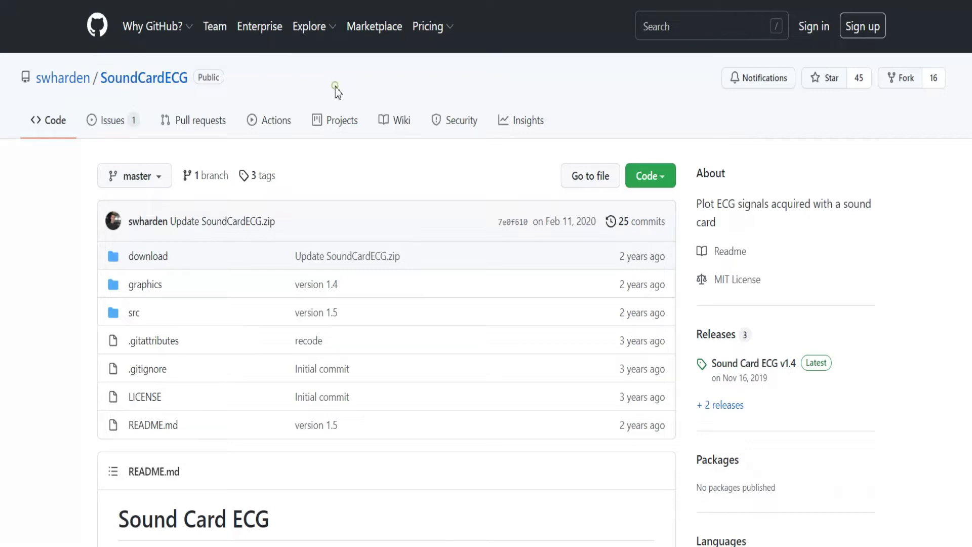
click(658, 175)
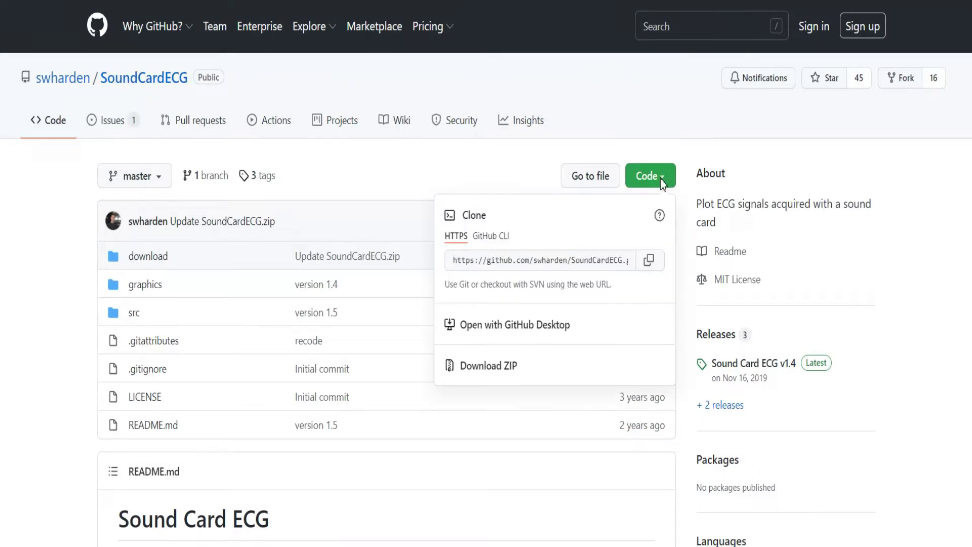
click(505, 369)
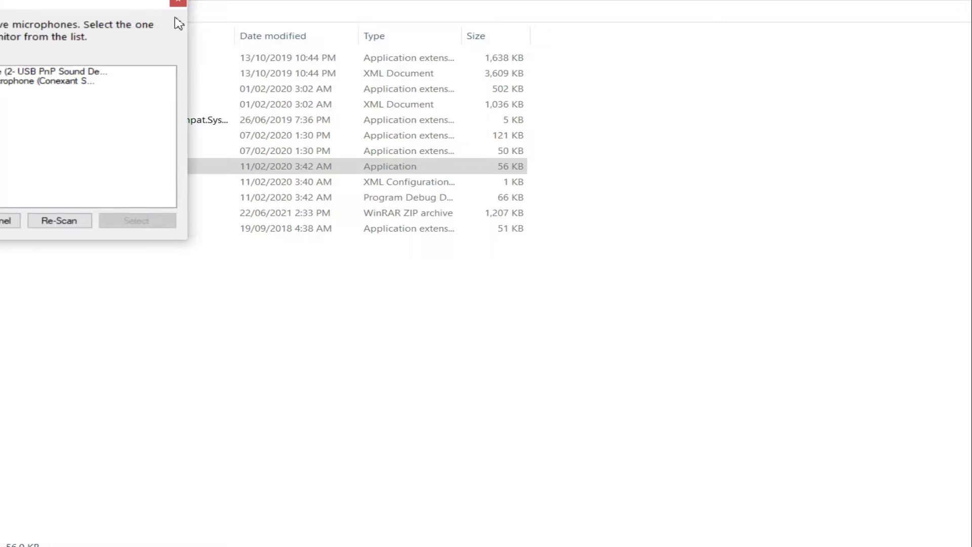
- Choose Card 1, the USB PnP Sound Device microphone, as the input to monitor in Sound Card ECG
drag(78, 1, 279, 32)
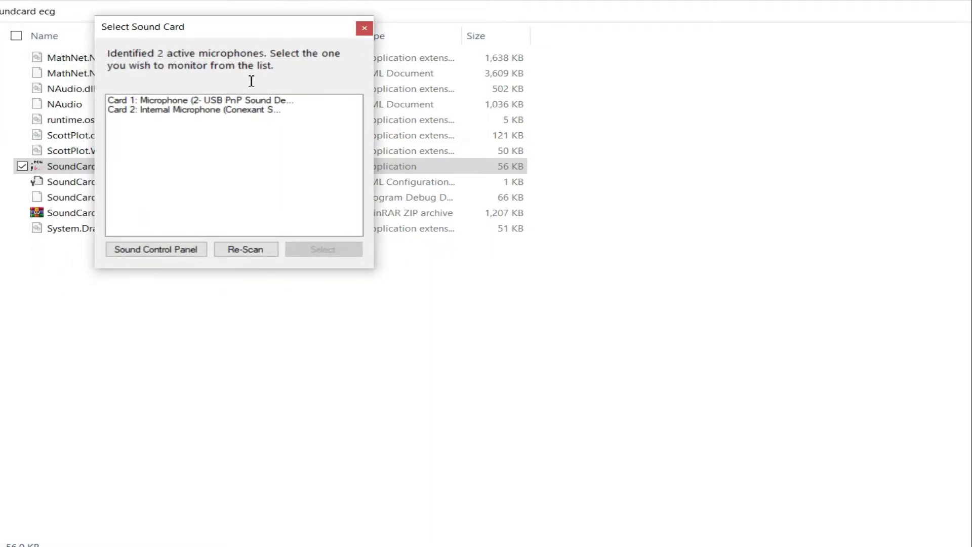
click(209, 100)
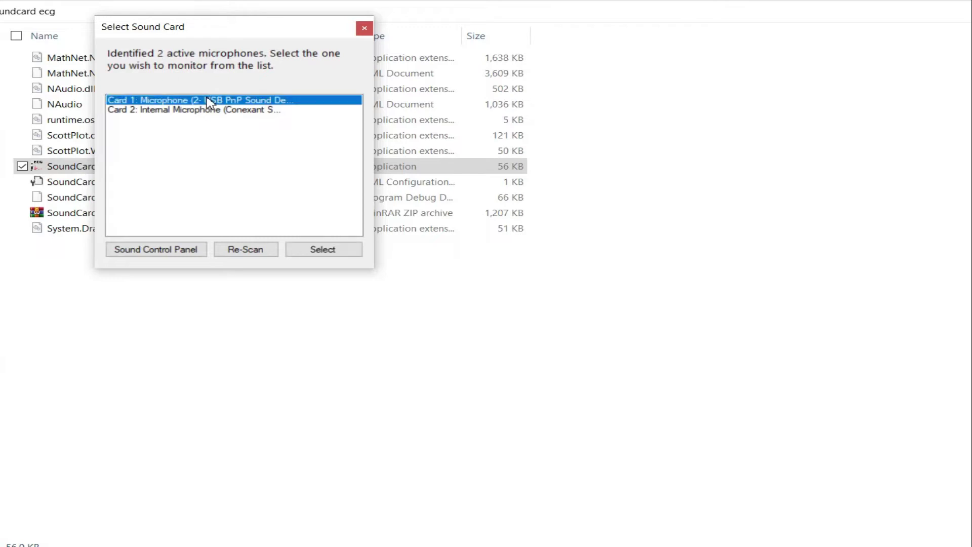
click(324, 251)
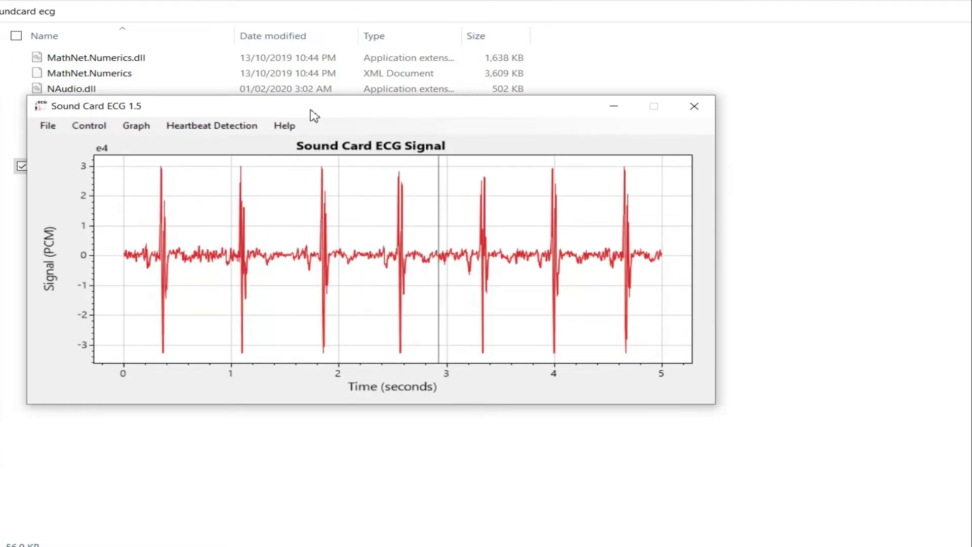
- Stop the signal acquisition and examine the individual heartbeats of the ECG trace up close
click(88, 126)
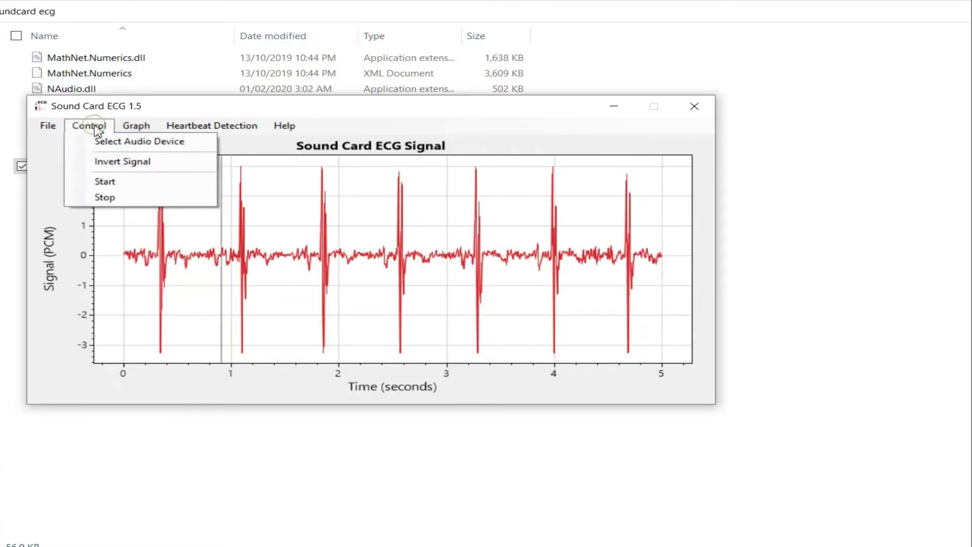
click(125, 202)
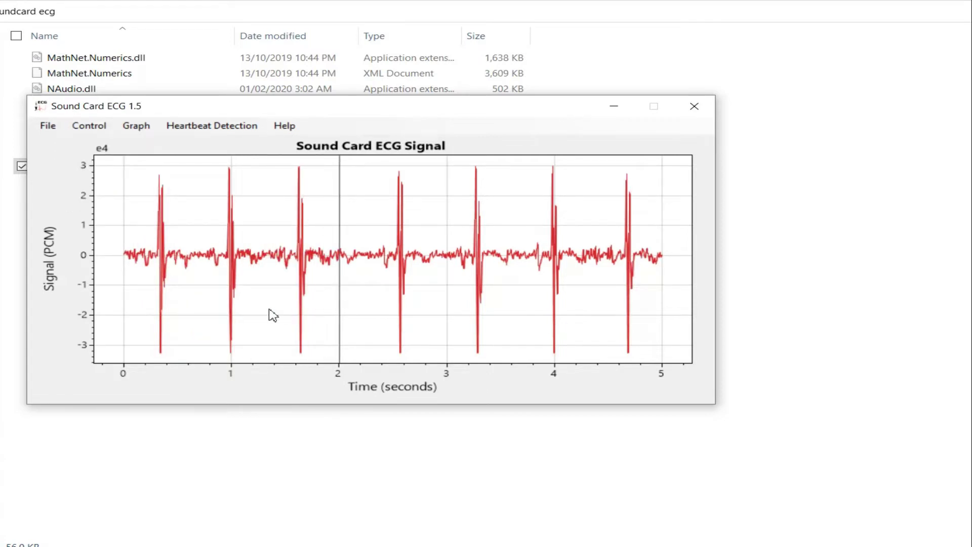
drag(274, 315, 841, 309)
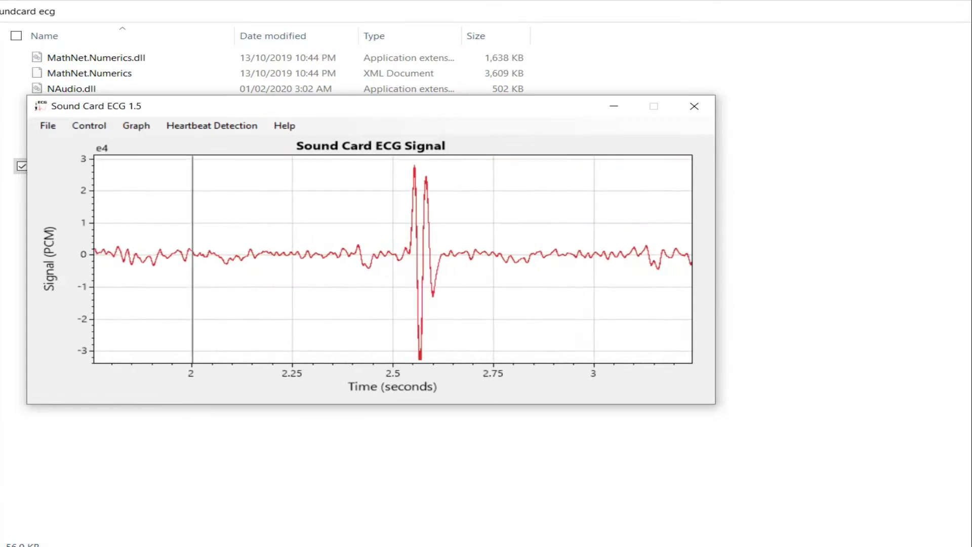
mouse_move(523, 315)
mouse_down()
mouse_move(314, 309)
mouse_move(214, 327)
mouse_move(209, 309)
mouse_move(204, 317)
mouse_up()
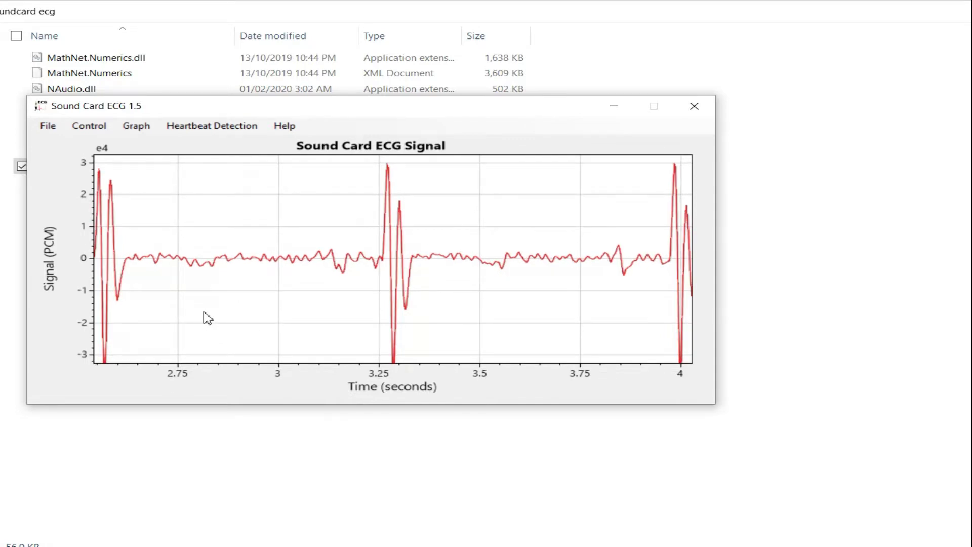
- Display the heartbeat detection graph for the ECG signal and lower its detection threshold
drag(342, 108, 454, 16)
click(345, 32)
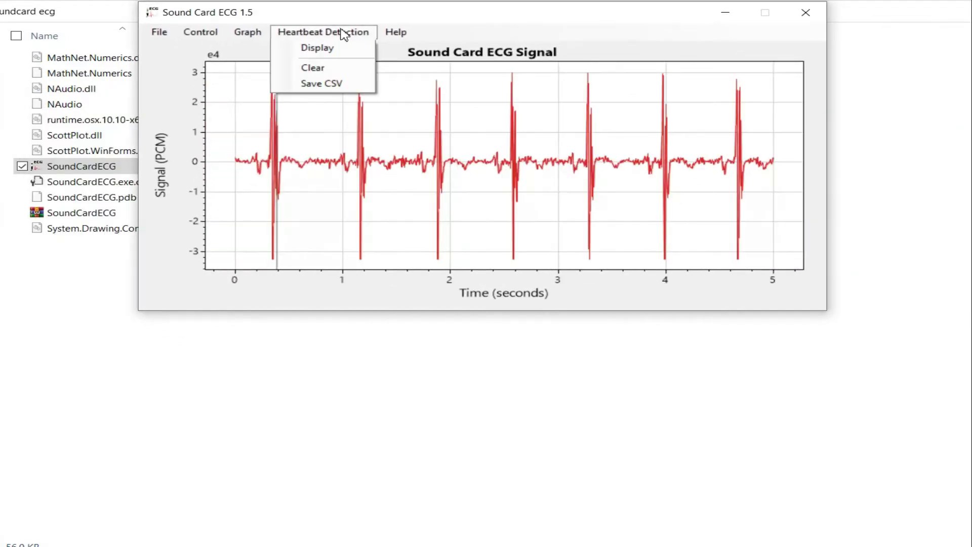
click(353, 49)
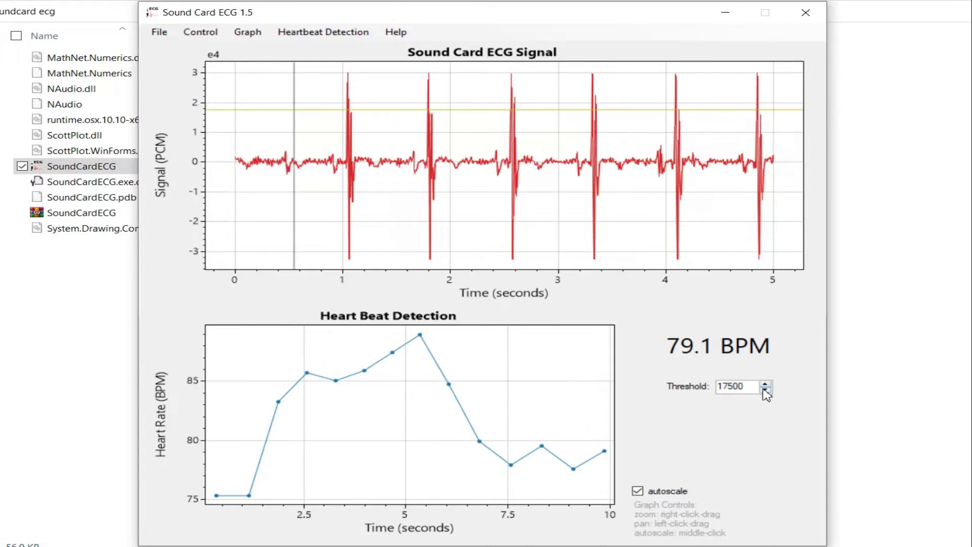
click(765, 389)
click(765, 390)
click(765, 389)
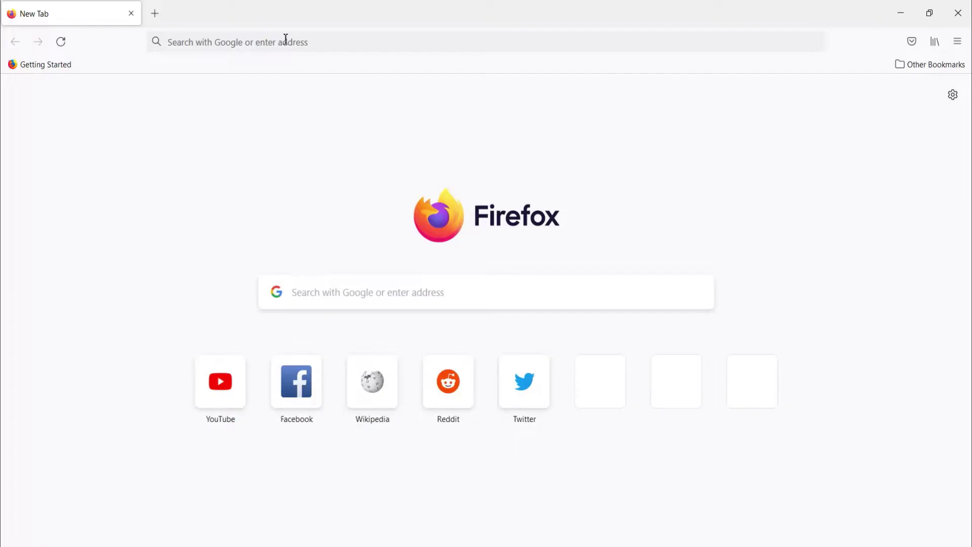
- Search Google in Firefox for "why my heart rate is jumping up and down" and open the Medical News Today article
click(284, 38)
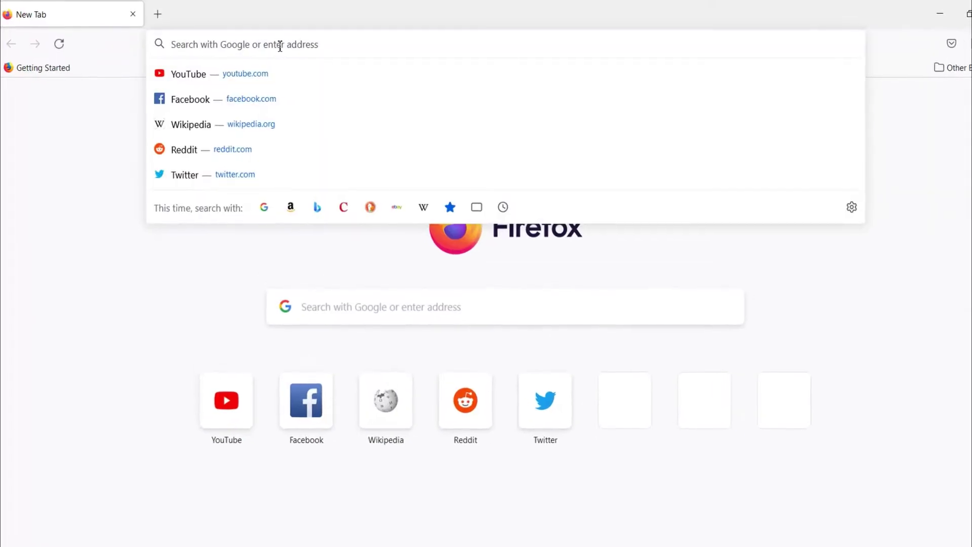
text(why my heart rate is jumping )
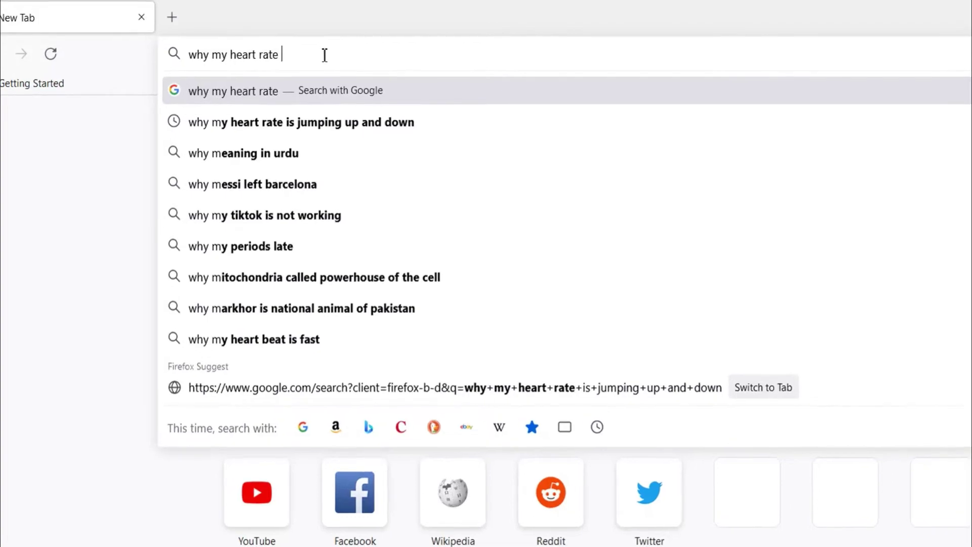
text(up and down)
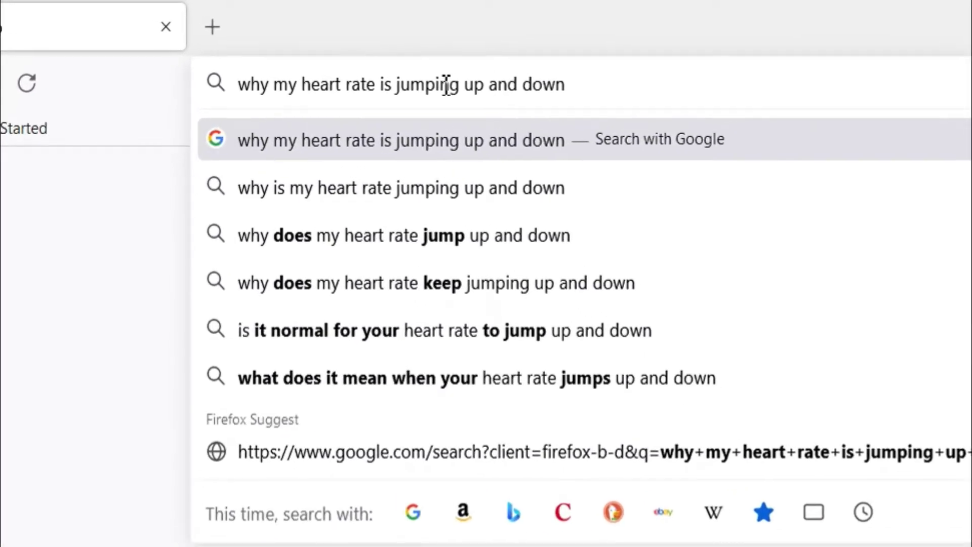
key(Return)
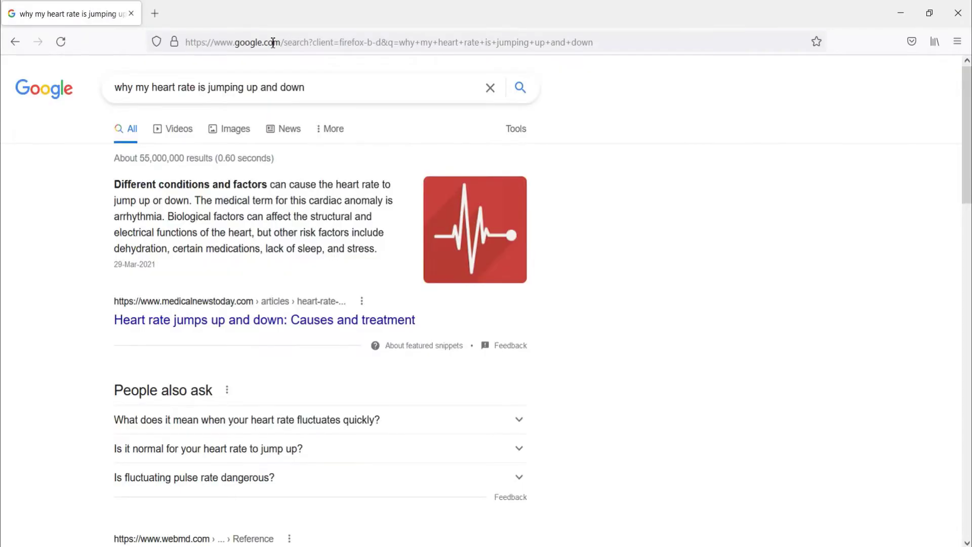
click(265, 326)
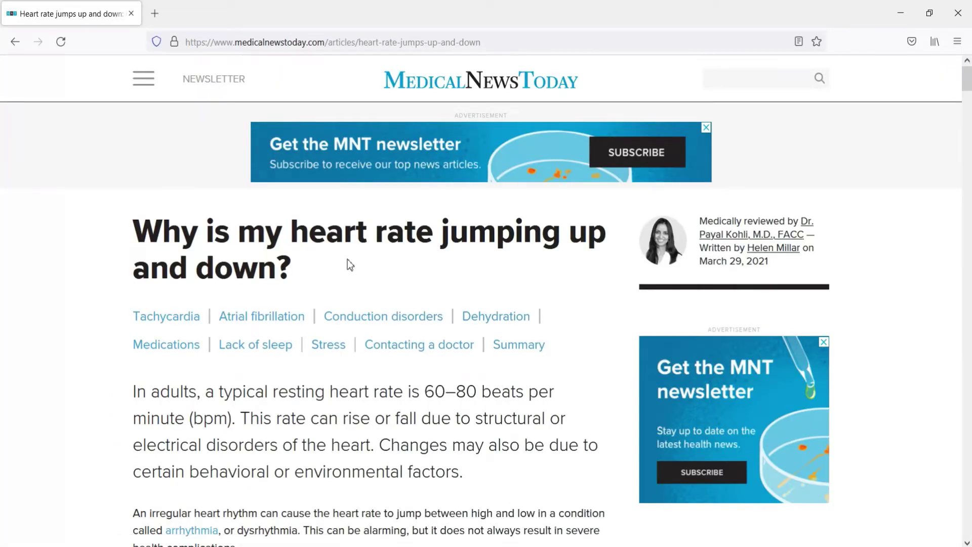
- Highlight the article's statement about structural or electrical disorders of the heart and read the passage following it
scroll(347, 260, down, 3)
drag(242, 264, 372, 295)
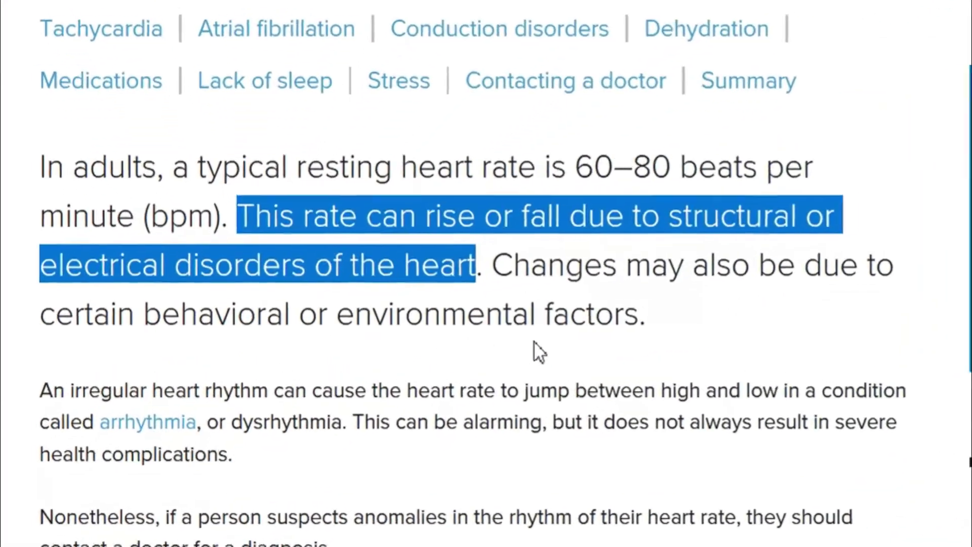
drag(83, 376, 325, 401)
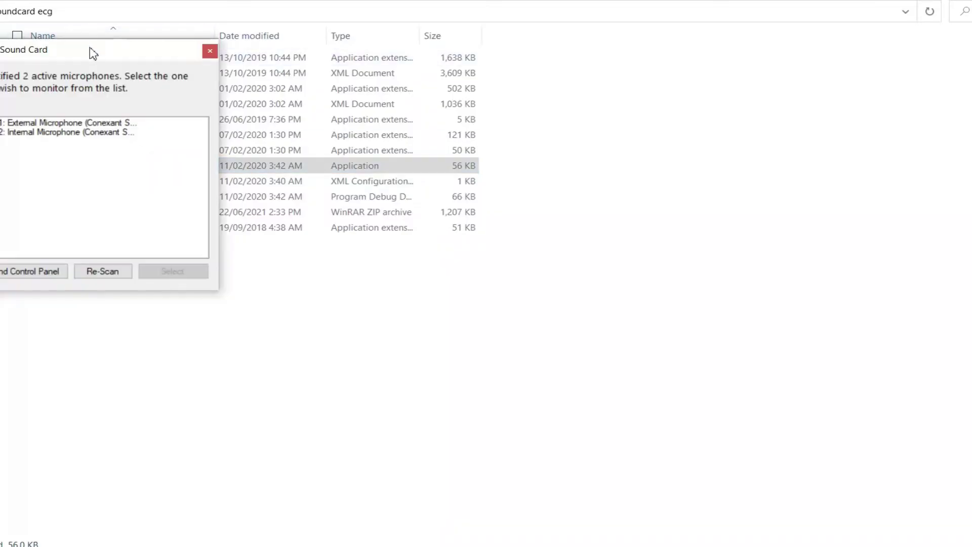
- In Sound Card ECG, choose Card 1, the Conexant external microphone, as the input and display the heartbeat detection graph
drag(82, 47, 299, 105)
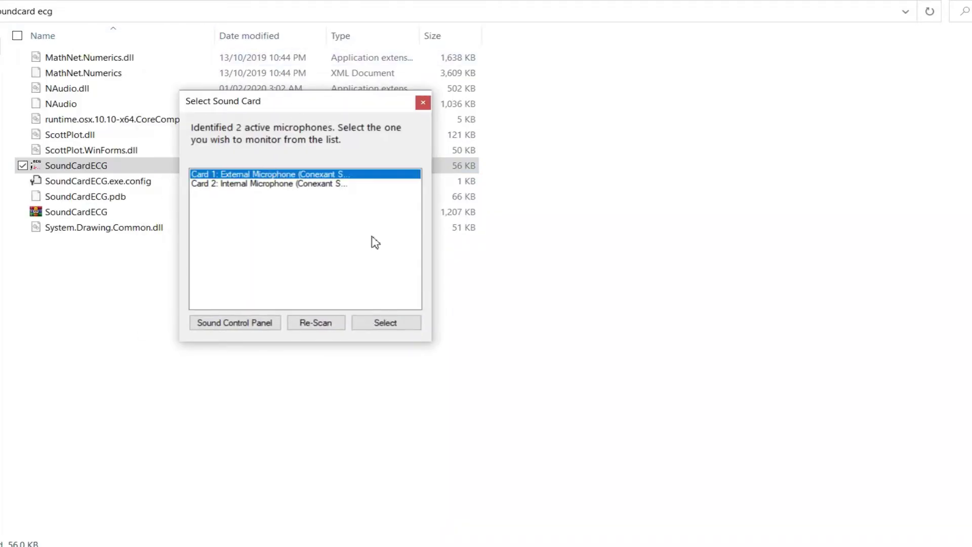
click(386, 322)
mouse_move(254, 15)
mouse_down()
mouse_move(401, 37)
mouse_move(472, 17)
mouse_move(459, 17)
mouse_up()
click(313, 35)
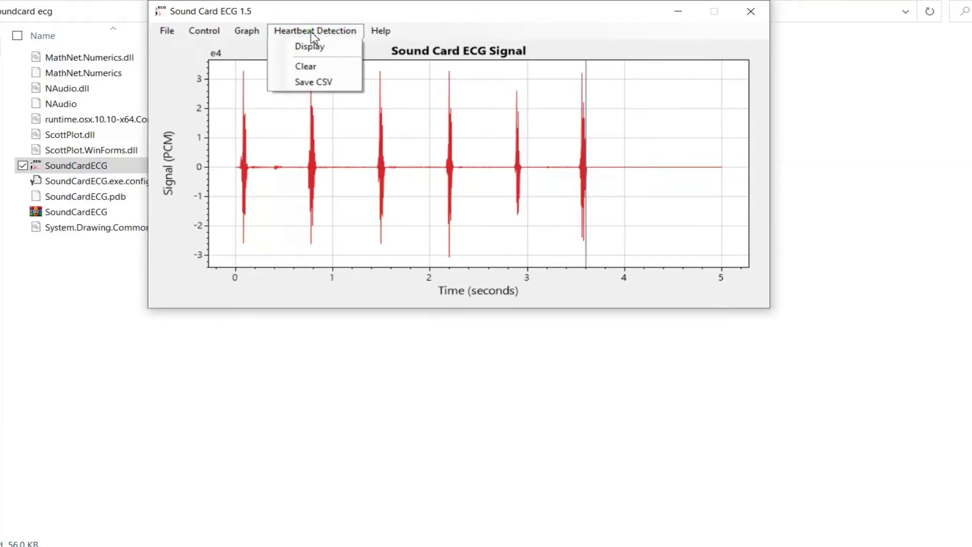
click(325, 49)
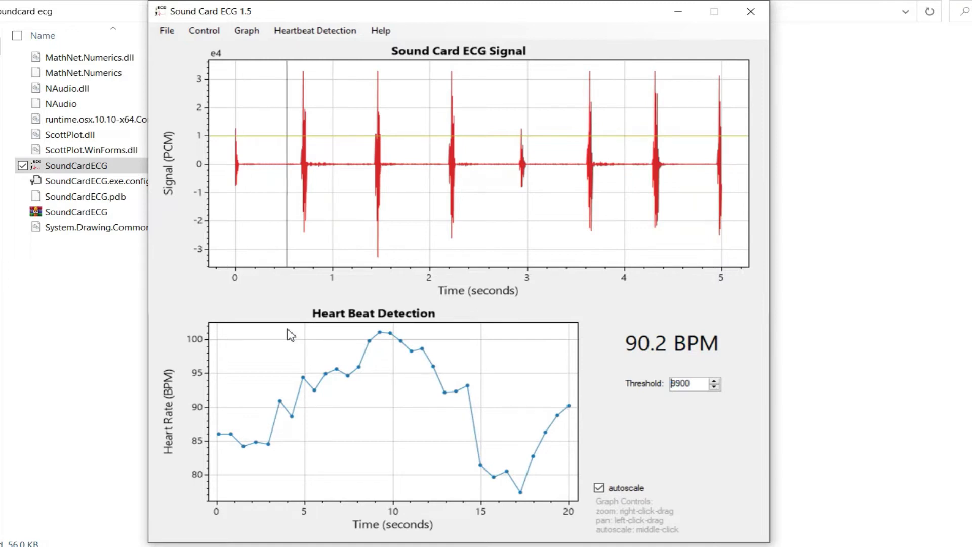
- Stop the external microphone's signal acquisition and examine the waveforms of several individual heartbeats in the signal graph up close
click(205, 32)
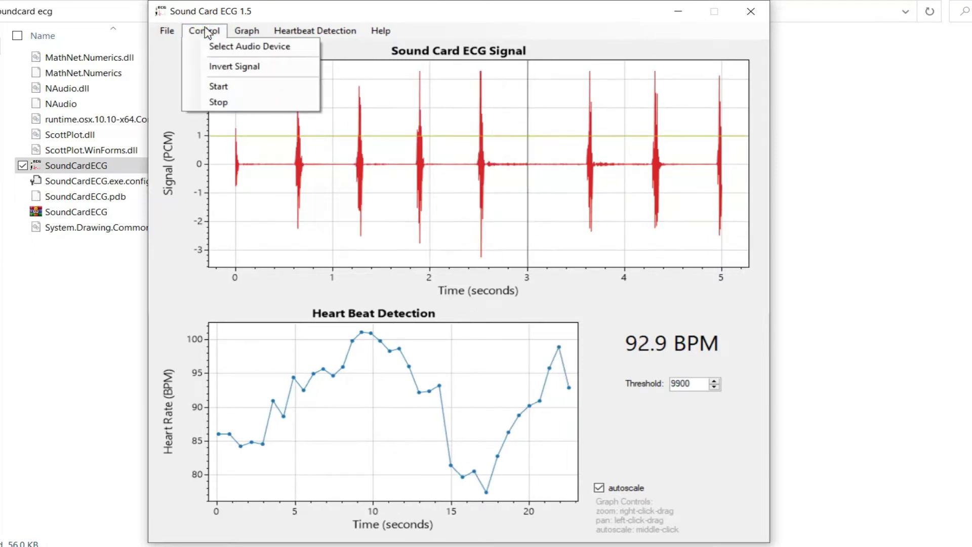
click(230, 103)
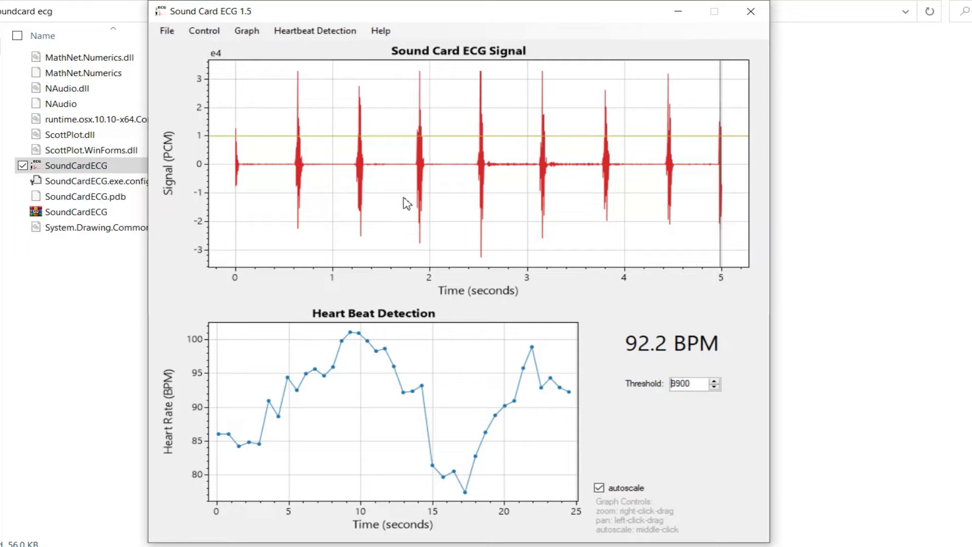
drag(405, 203, 679, 281)
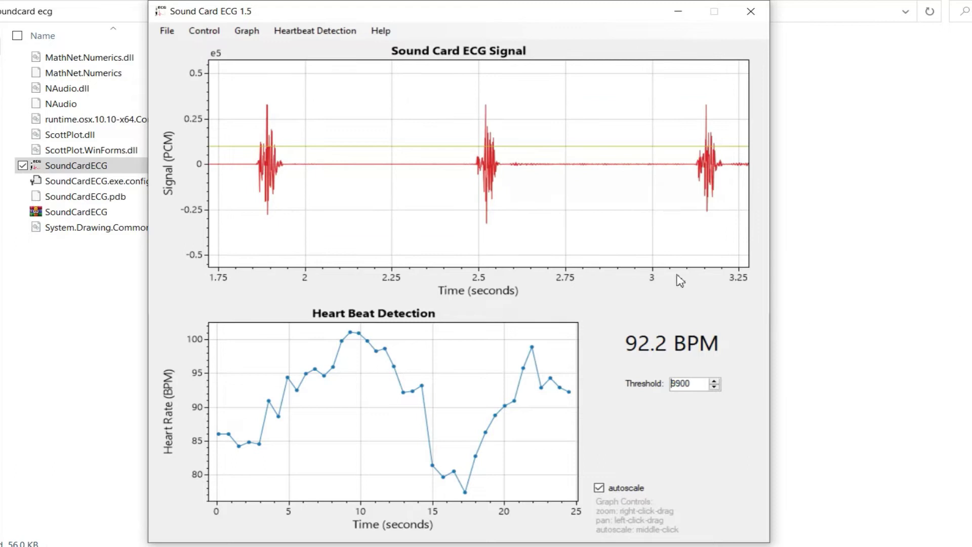
drag(481, 237, 769, 236)
drag(514, 215, 728, 229)
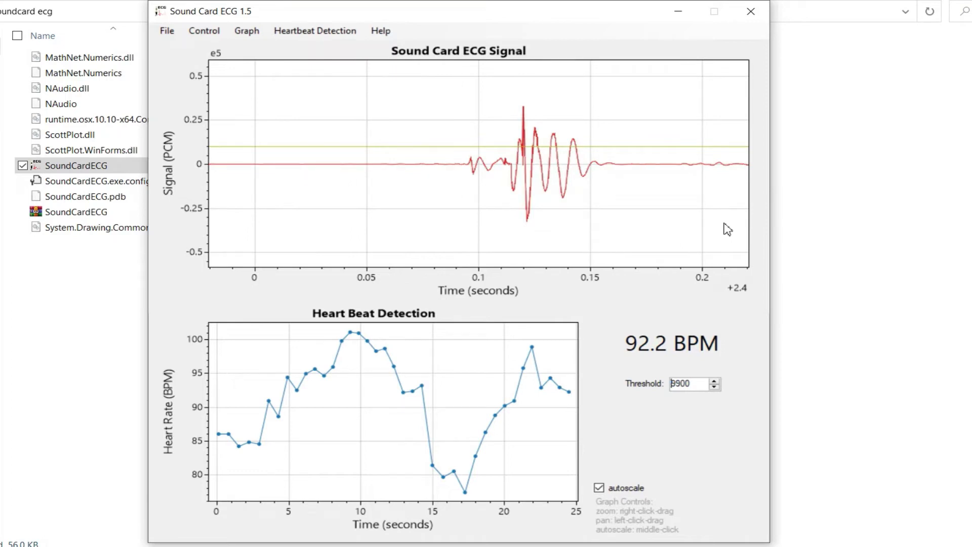
drag(728, 229, 308, 235)
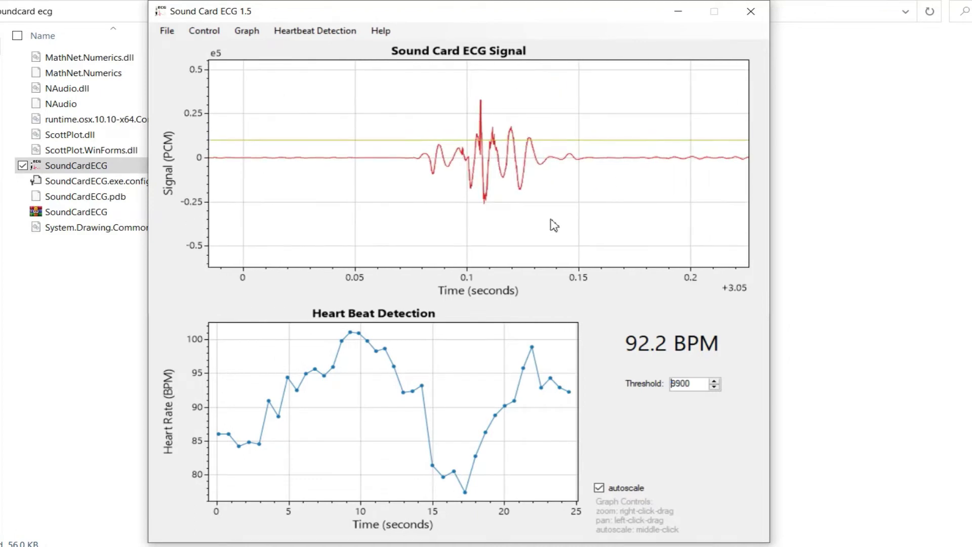
drag(554, 226, 375, 124)
drag(266, 201, 563, 208)
drag(343, 213, 537, 214)
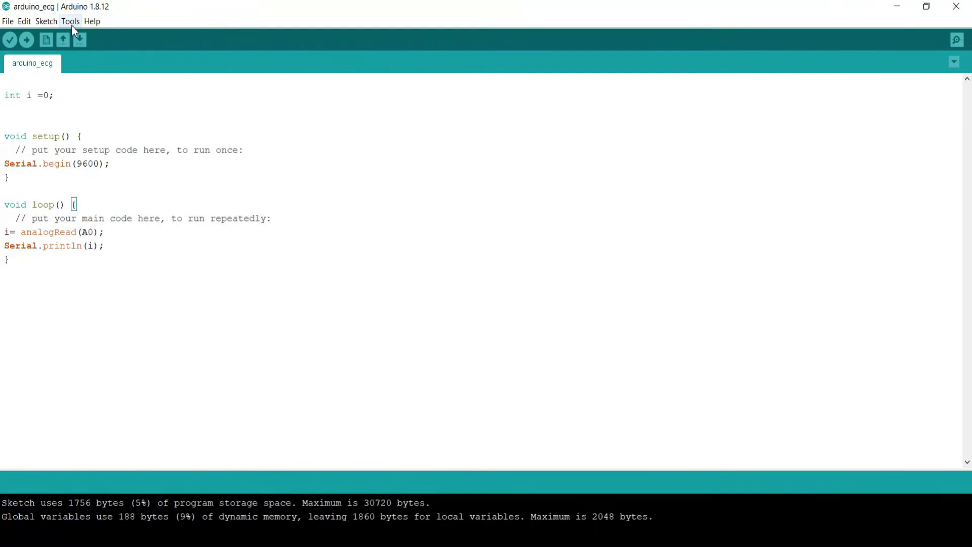
- Switch to the Arduino IDE and open the Serial Plotter for the arduino_ecg sketch on COM3
click(71, 23)
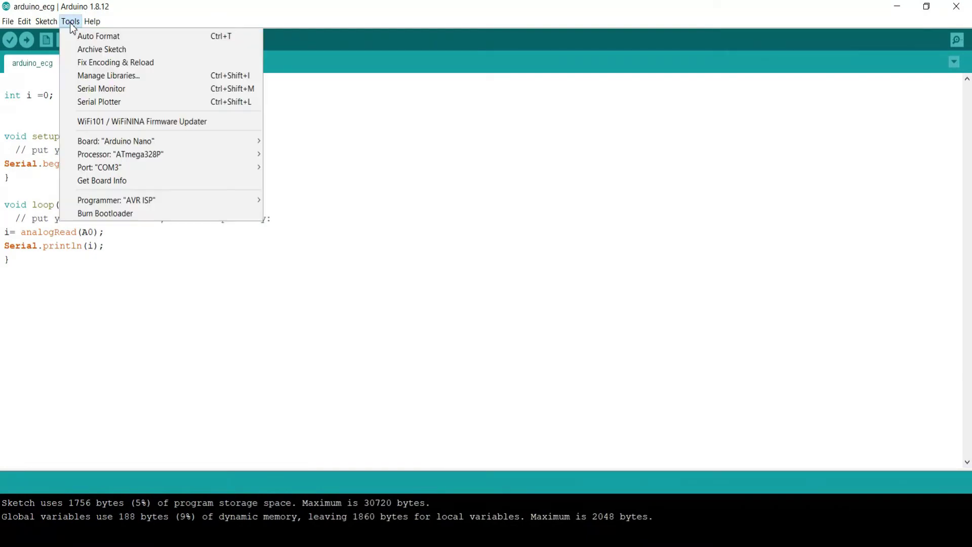
click(120, 102)
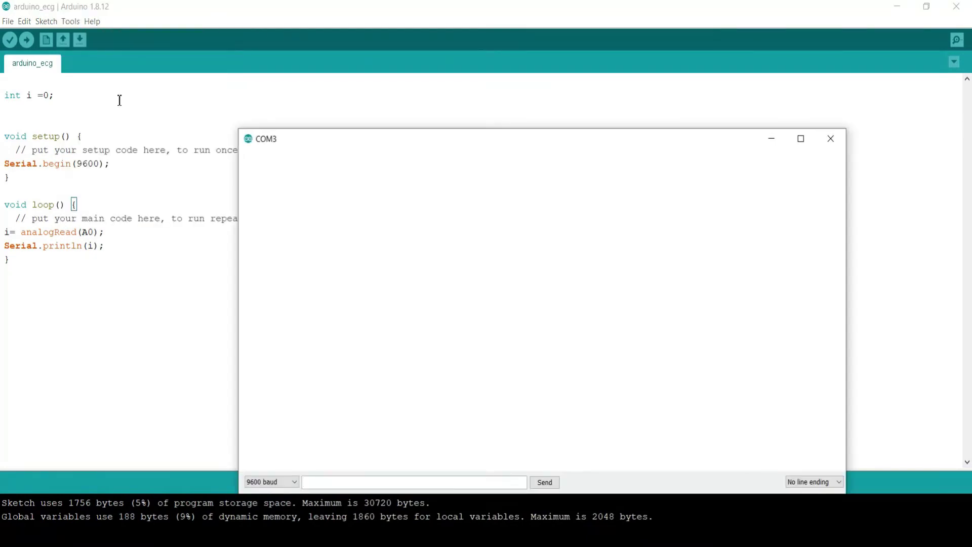